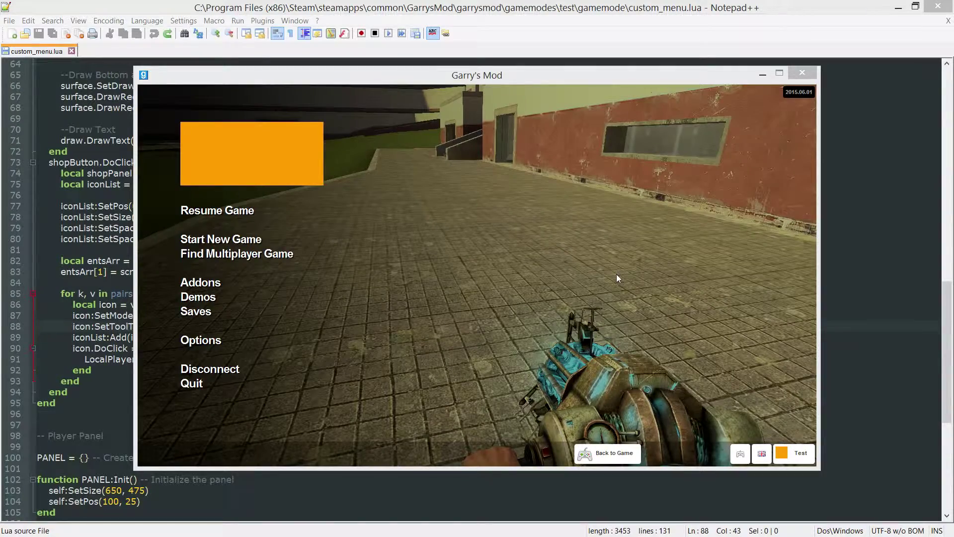
- Resume Garry's Mod and view the shop tooltip showing only 'Ammo Dispenser', then close the menu
click(596, 271)
key(Escape)
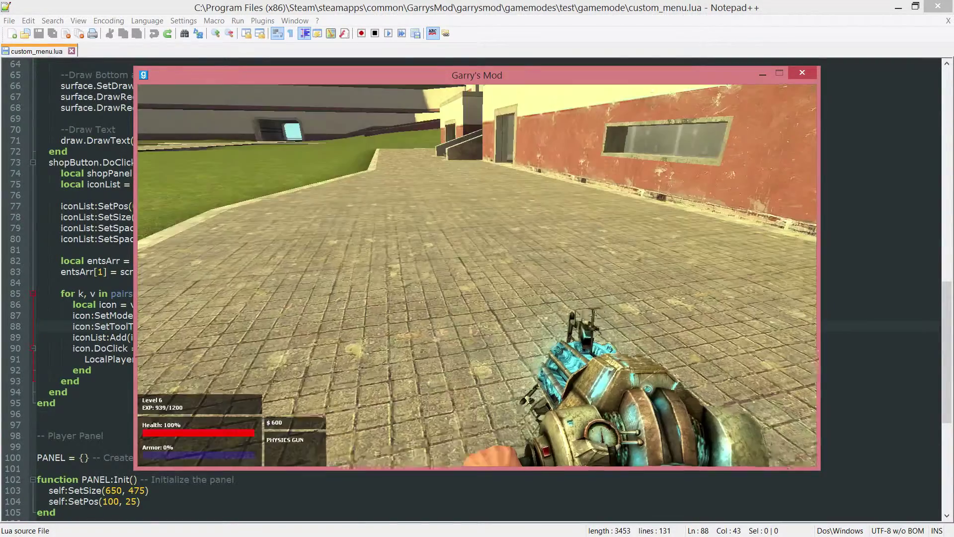
key(F4)
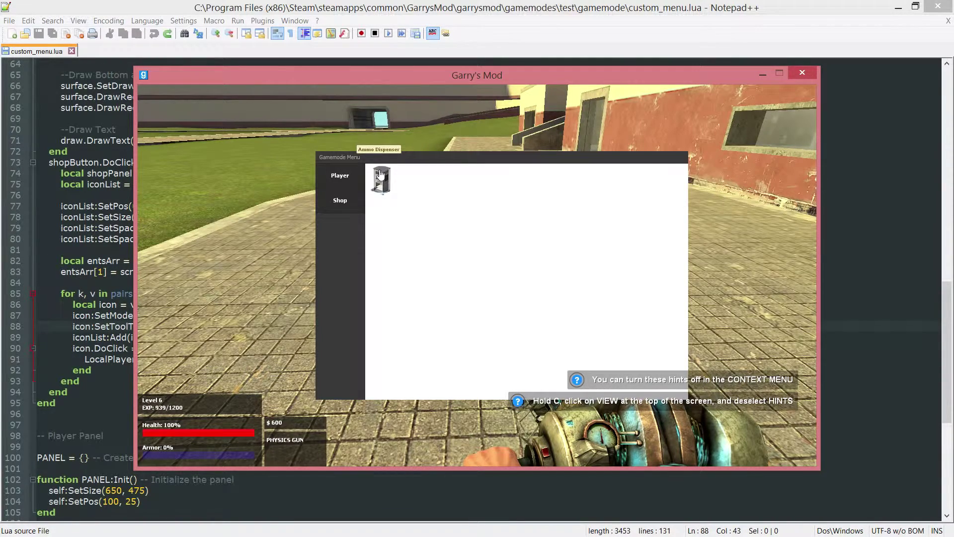
key(F4)
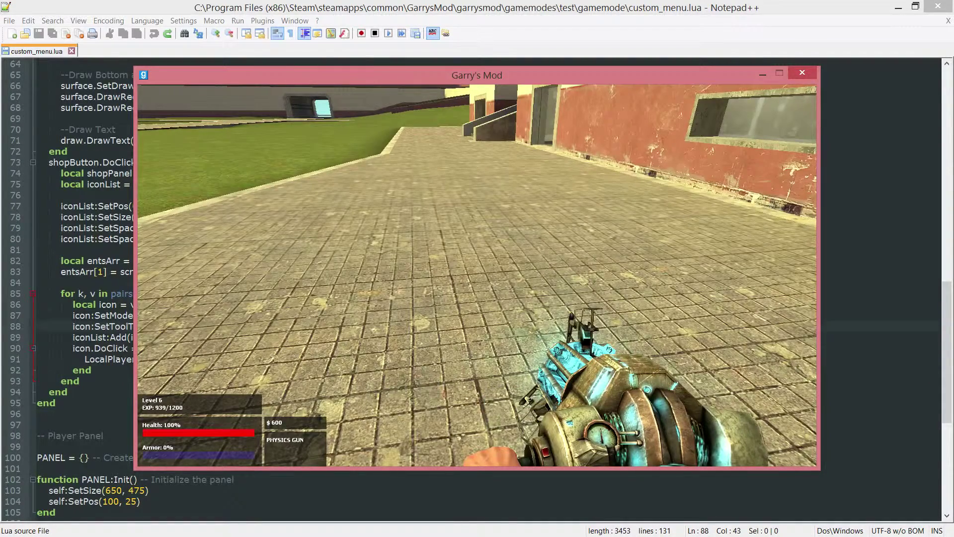
key(Escape)
- In custom_menu.lua, select the icon:SetToolTip line and place the cursor after PrintName
click(98, 250)
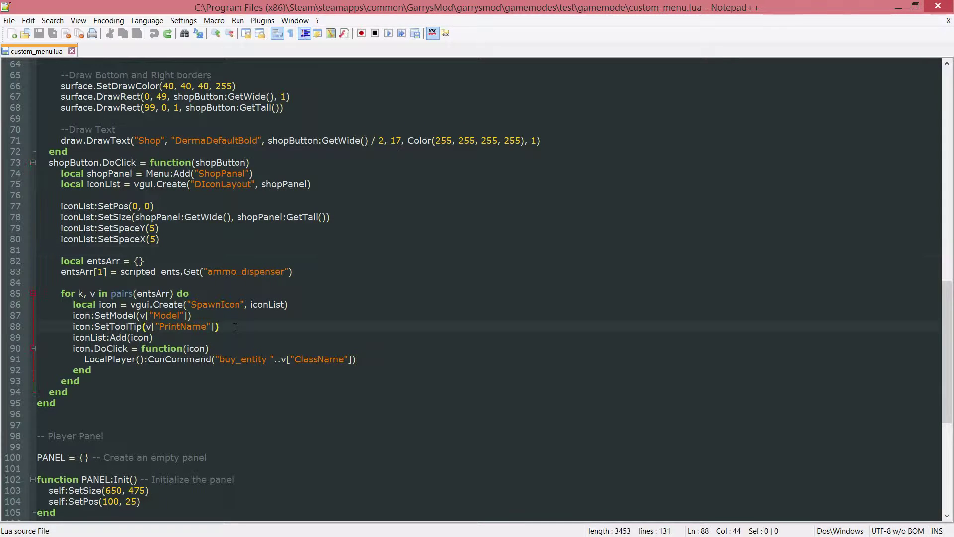
drag(236, 330, 73, 327)
click(214, 326)
text(..")
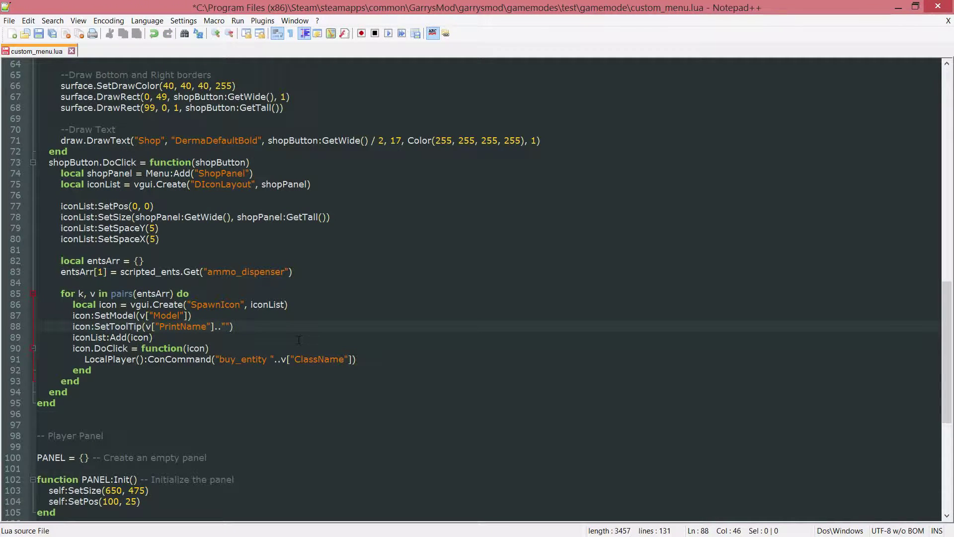
text(\n)
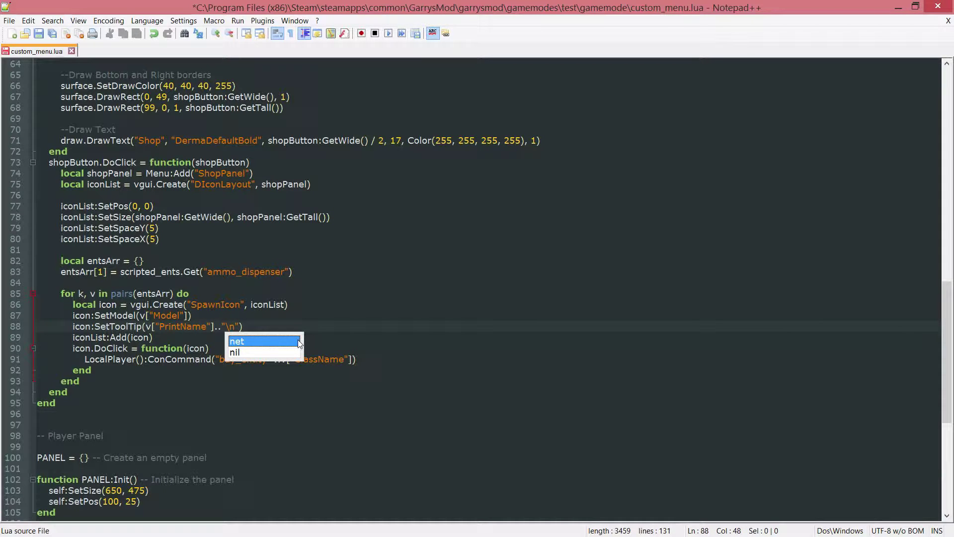
text(Cost:)
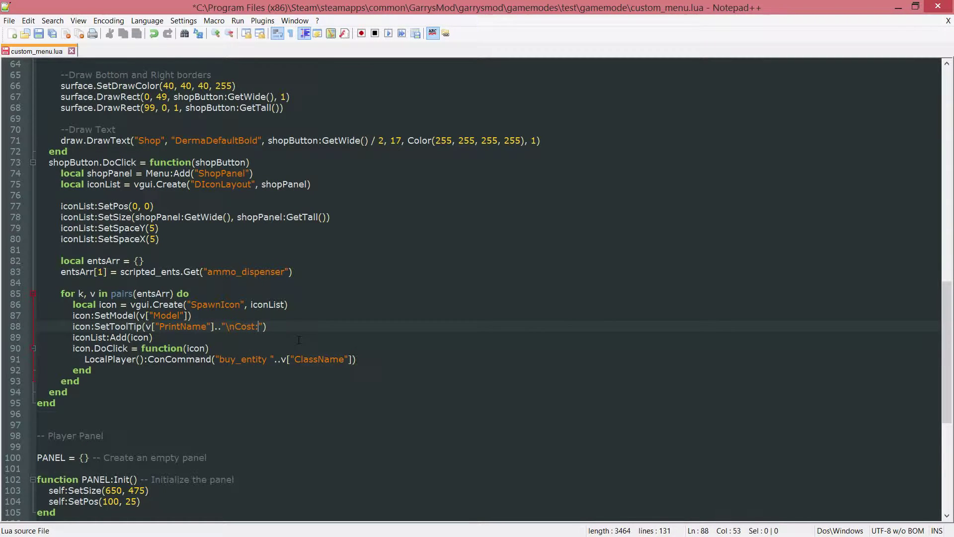
- Append '\nCost: '..v["Cost"] to the SetToolTip line, save, and return to Garry's Mod
key(Right)
key(End)
text(..)
text(v)
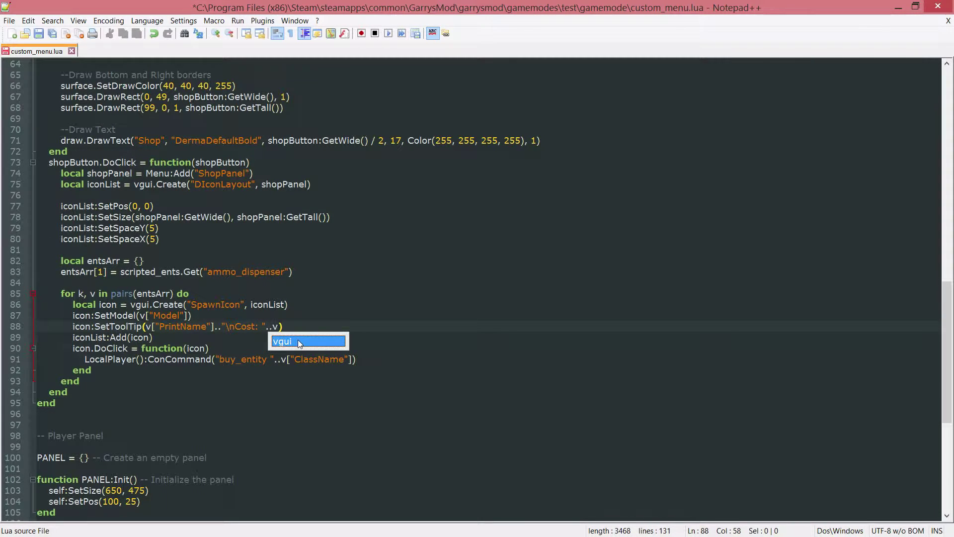
text(["C)
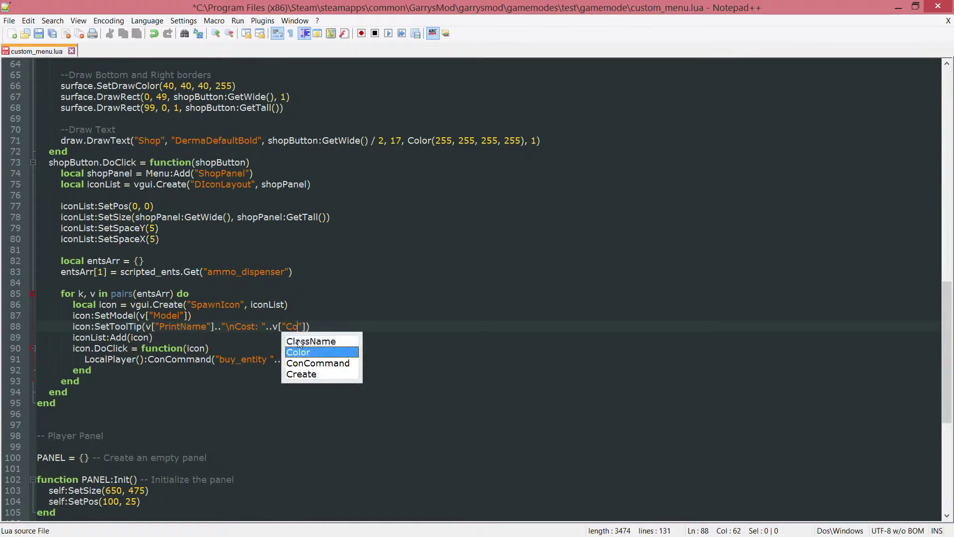
text(ost")
key(End)
key(ctrl+s)
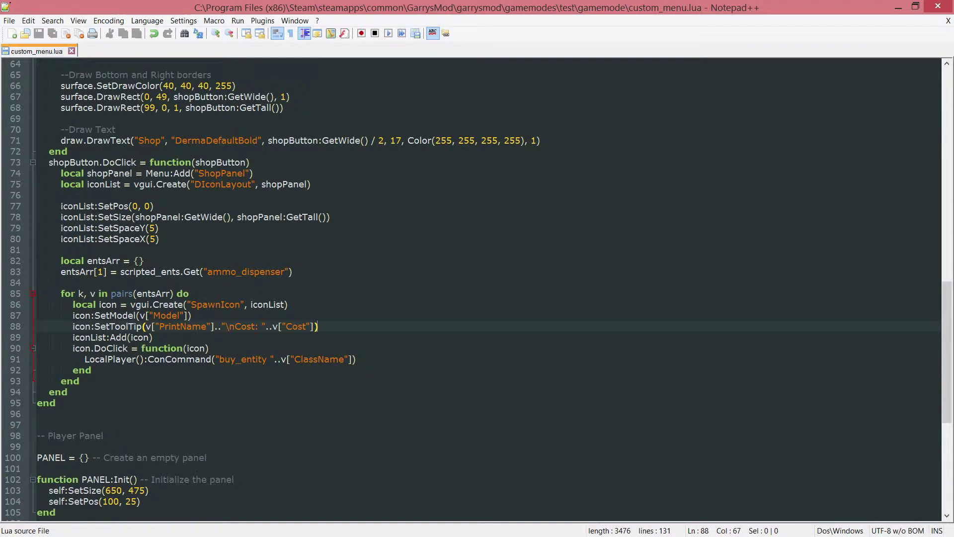
key(alt+Tab)
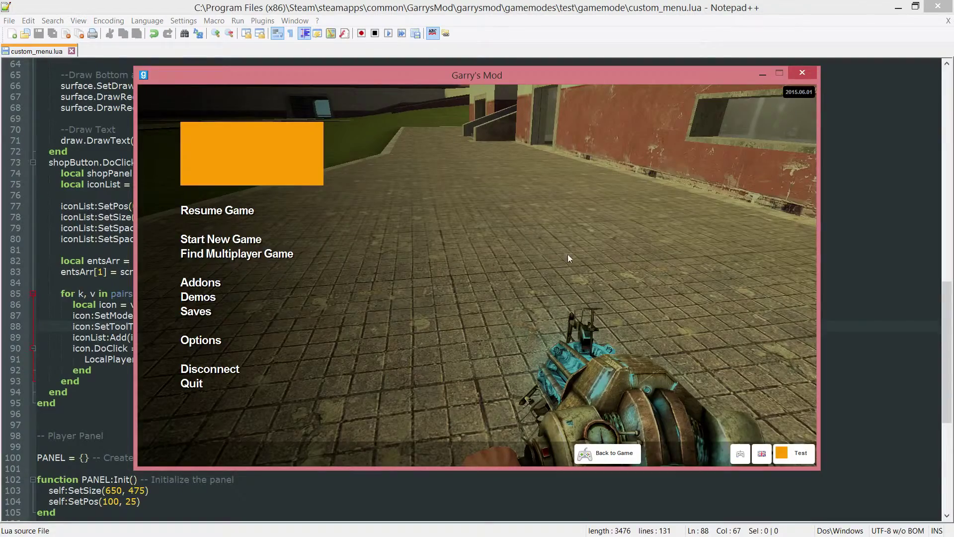
- Resume the game and open the F4 menu's Shop tab showing the ammo dispenser icon
key(Escape)
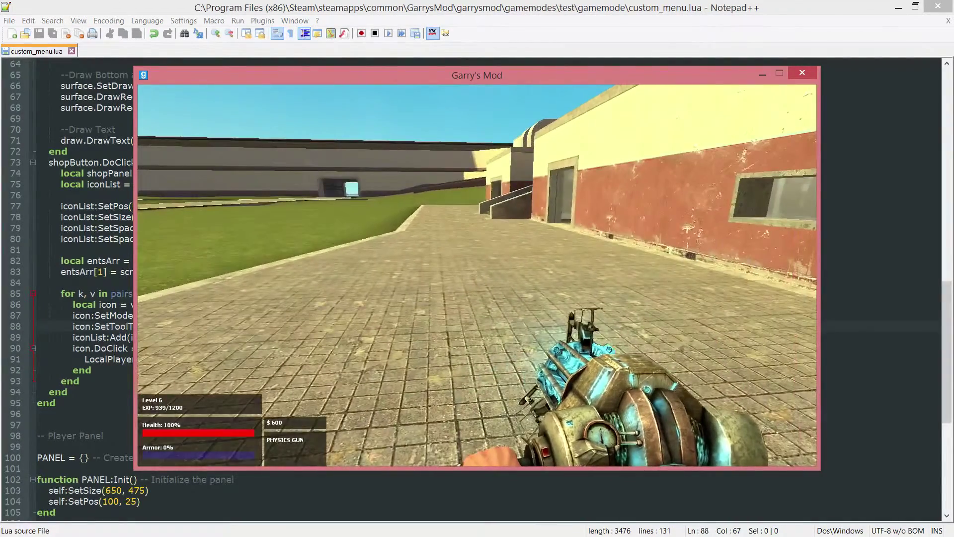
key(F4)
click(340, 201)
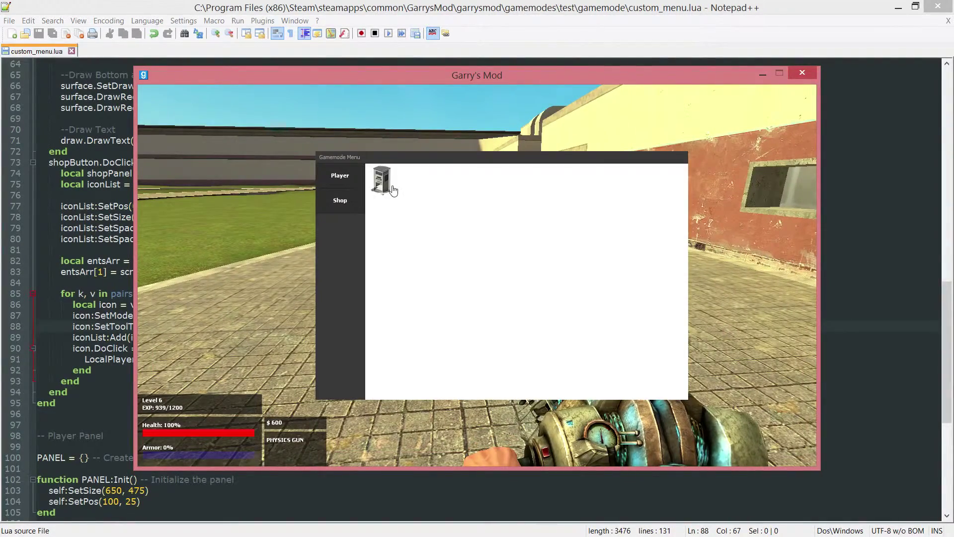